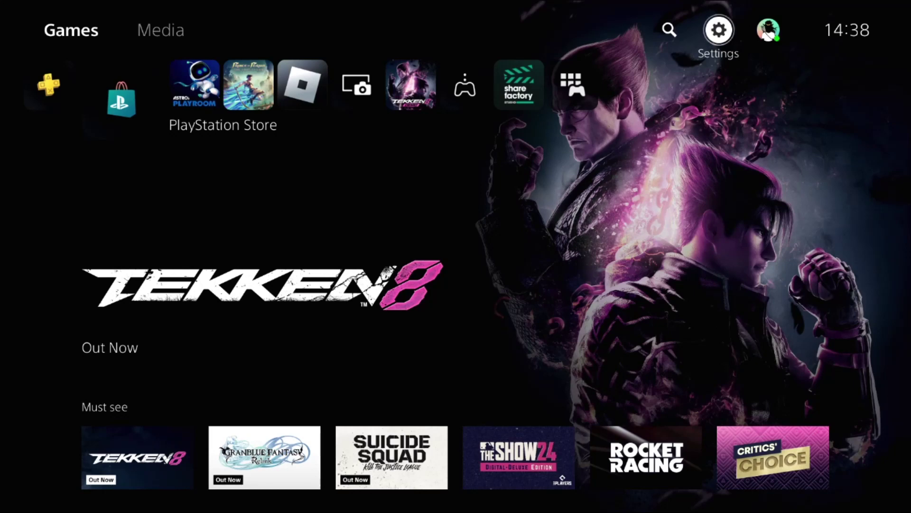
# Run Restore Licenses from Settings > Users and Accounts > Other and confirm Restore
pyautogui.press('Right')
pyautogui.press('Left')
pyautogui.press('Return')
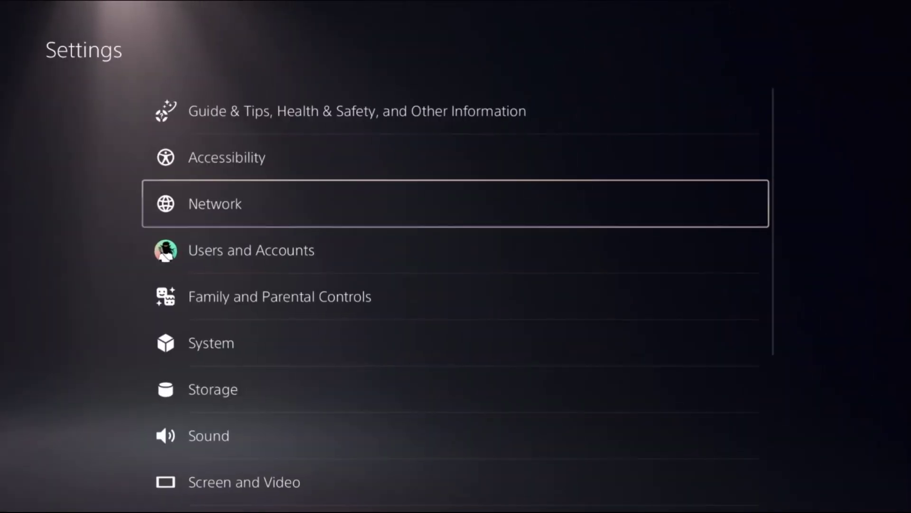
pyautogui.press('Down')
pyautogui.press('Return')
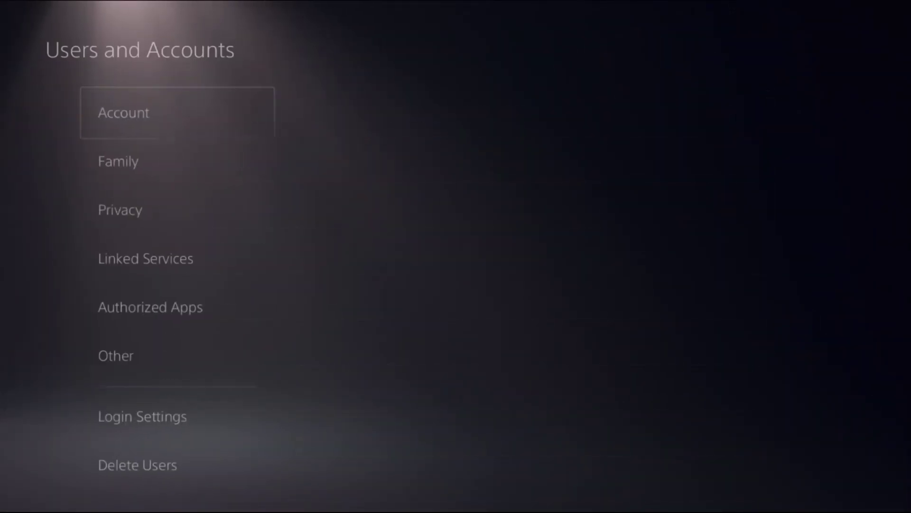
pyautogui.press('Return')
pyautogui.press('Down')
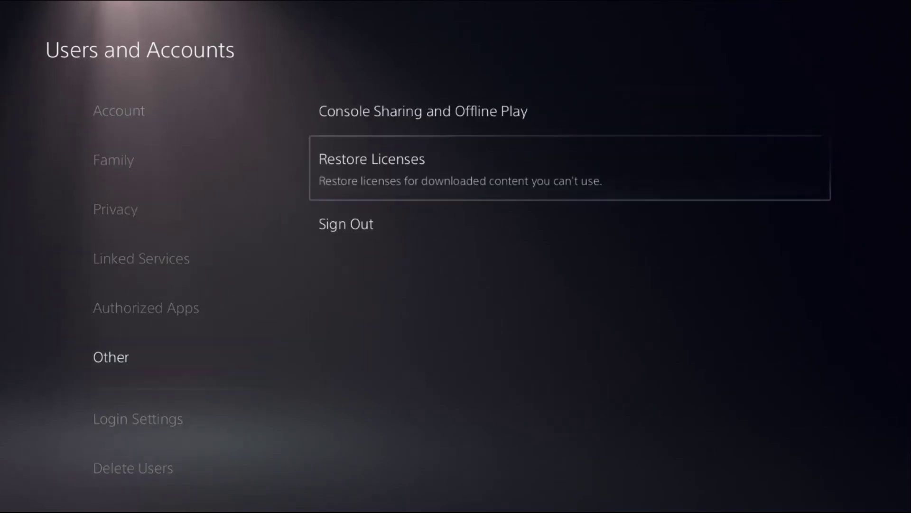
pyautogui.press('Return')
pyautogui.press('Left')
pyautogui.press('Right')
pyautogui.press('Return')
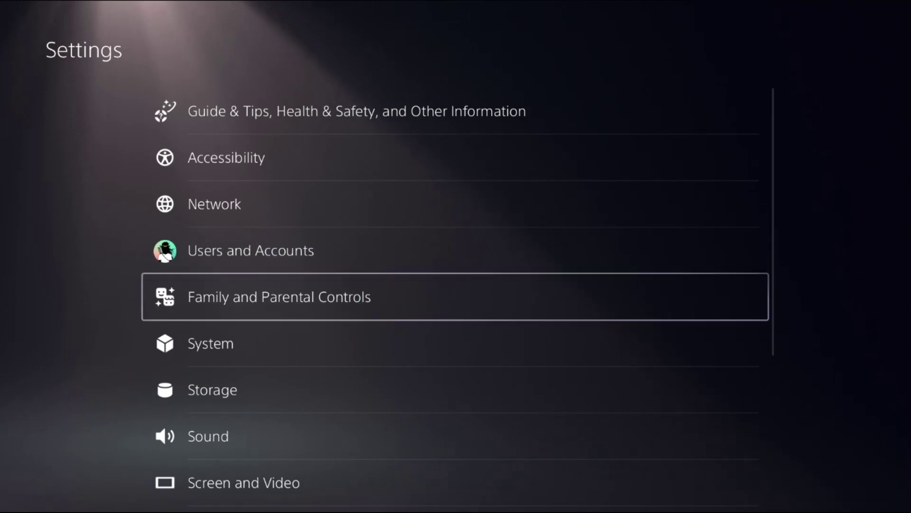
# Go to Settings > Storage > Console Storage and list its four installed Games and Apps
pyautogui.press('Down')
pyautogui.press('Down')
pyautogui.press('Escape')
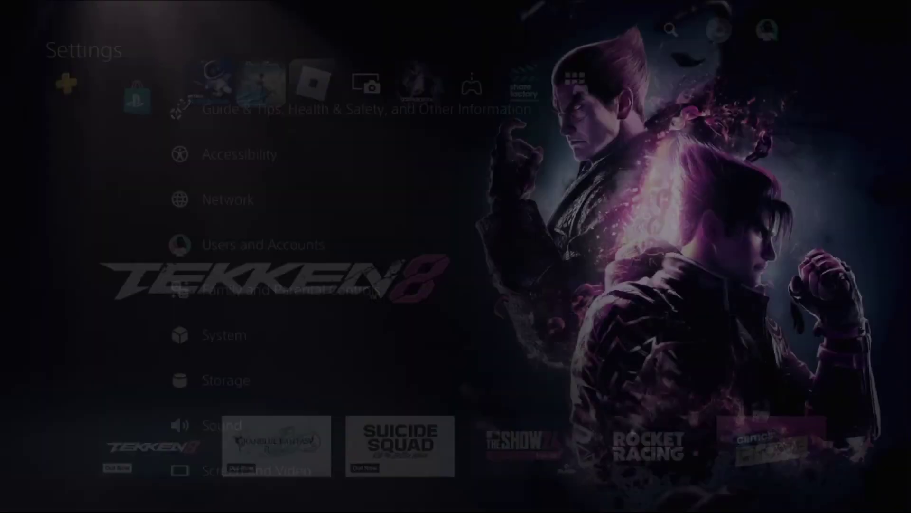
pyautogui.press('Return')
pyautogui.press('Down')
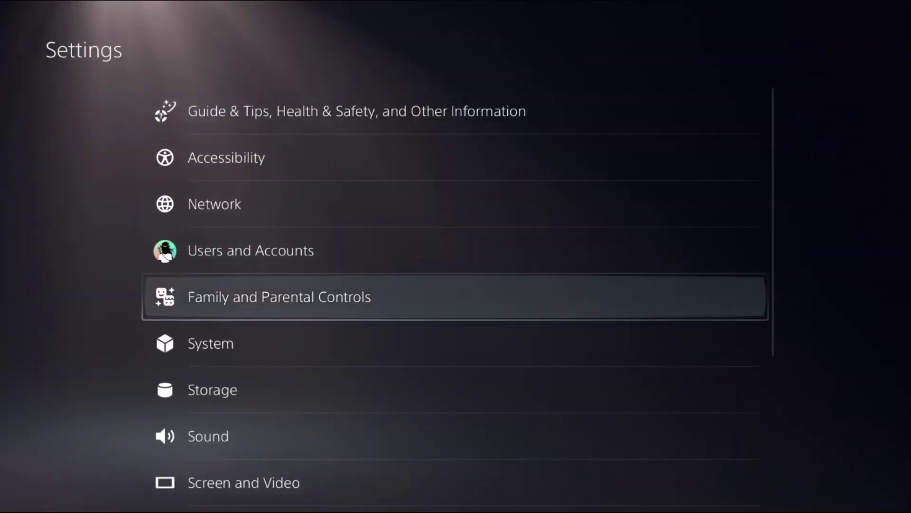
pyautogui.press('Down')
pyautogui.press('Down')
pyautogui.press('Return')
pyautogui.press('Down')
pyautogui.press('Down')
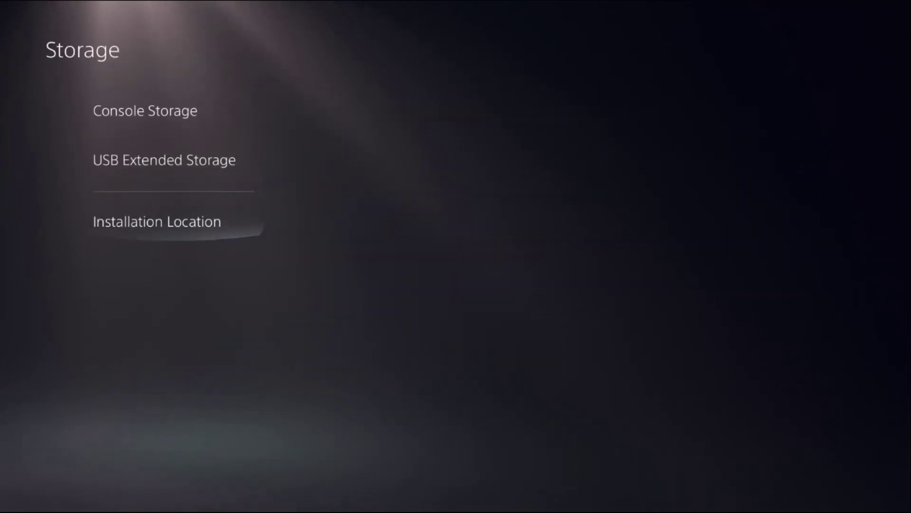
pyautogui.press('Up')
pyautogui.press('Up')
pyautogui.press('Right')
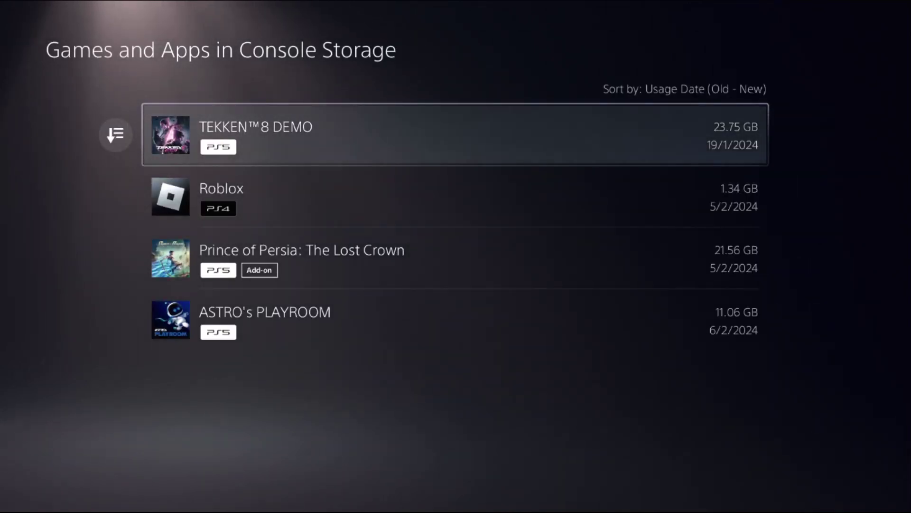
pyautogui.press('Down')
# From the game list Options, choose Select Items to Move and tick TEKKEN 8 DEMO
pyautogui.press('Up')
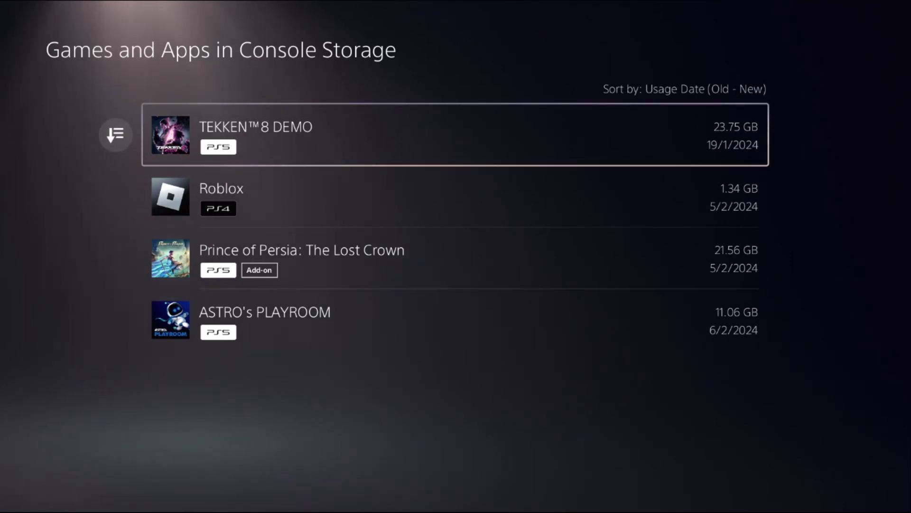
pyautogui.press('Menu')
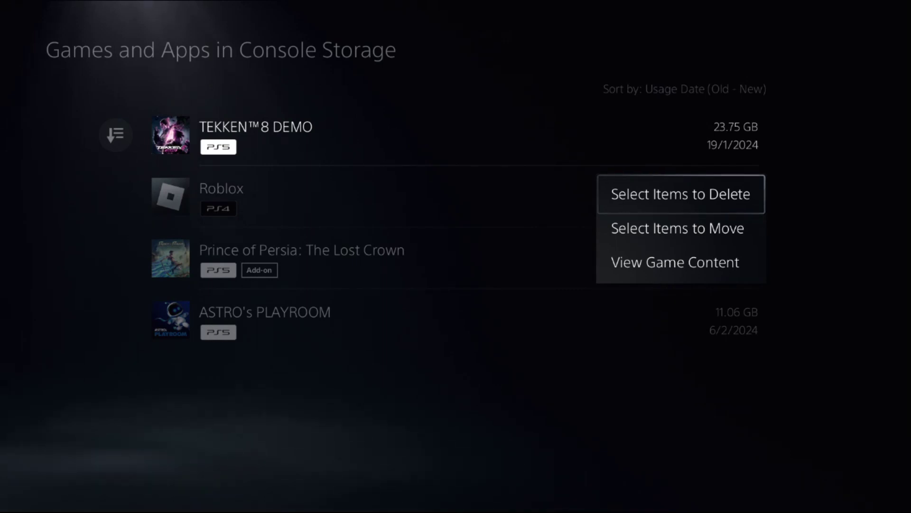
pyautogui.press('Down')
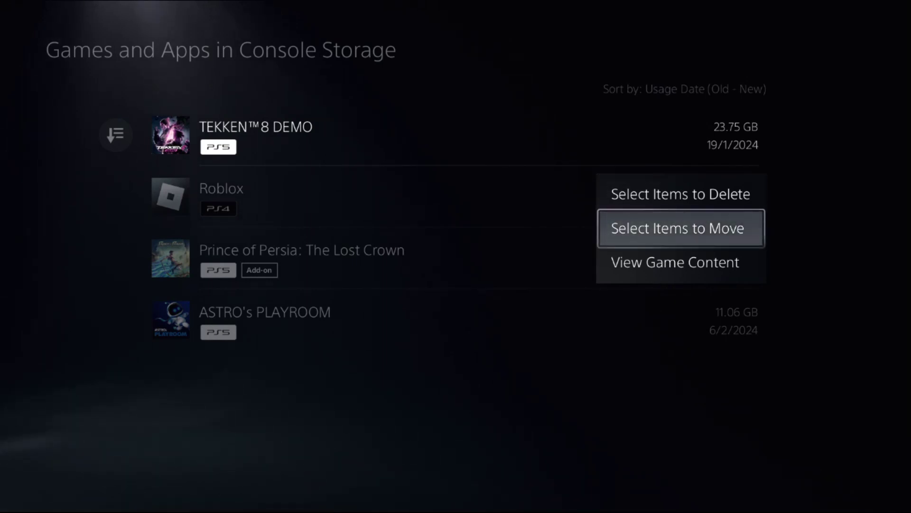
pyautogui.press('Up')
pyautogui.press('Down')
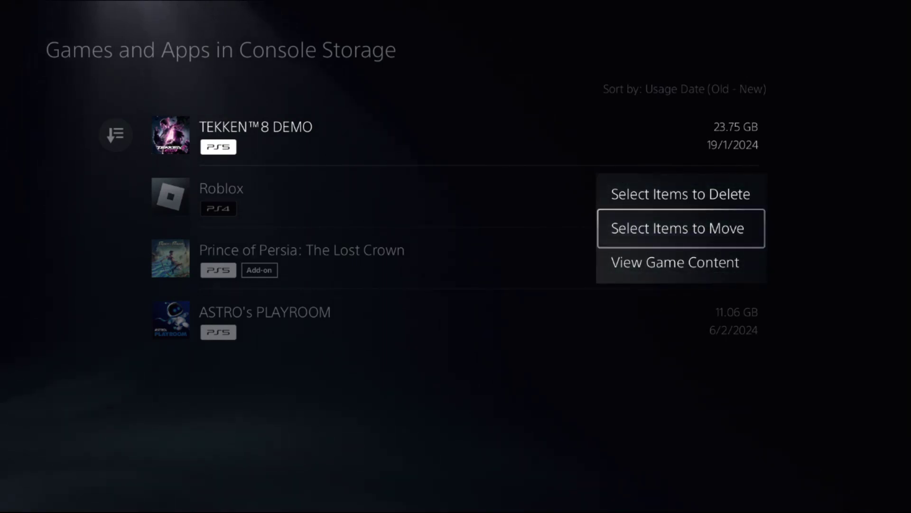
pyautogui.press('Return')
pyautogui.press('Down')
pyautogui.press('Down')
pyautogui.press('Down')
# Confirm moving TEKKEN 8 DEMO to USB extended storage, then return to the home screen
pyautogui.press('Right')
pyautogui.press('Return')
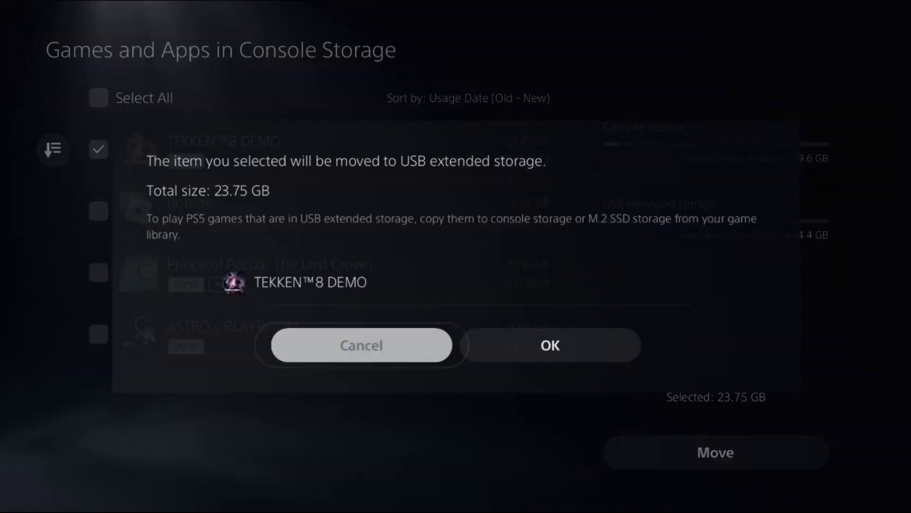
pyautogui.press('Right')
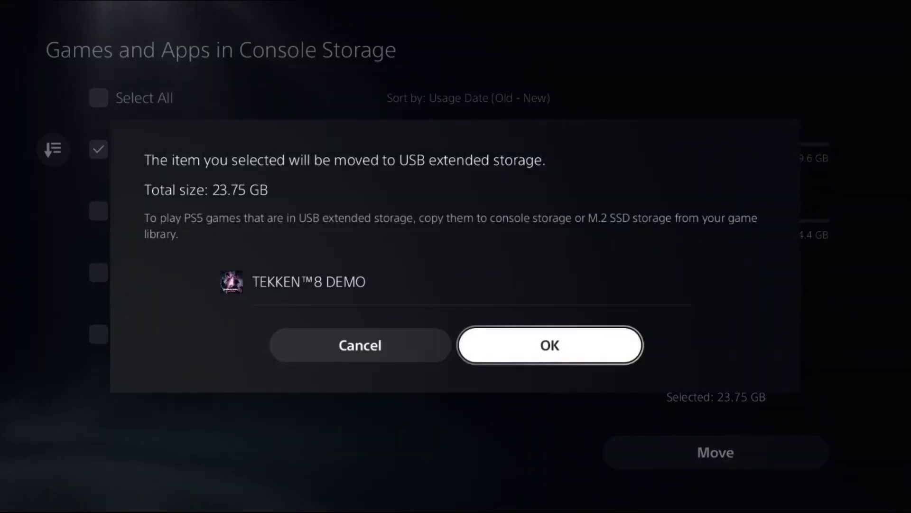
pyautogui.press('Return')
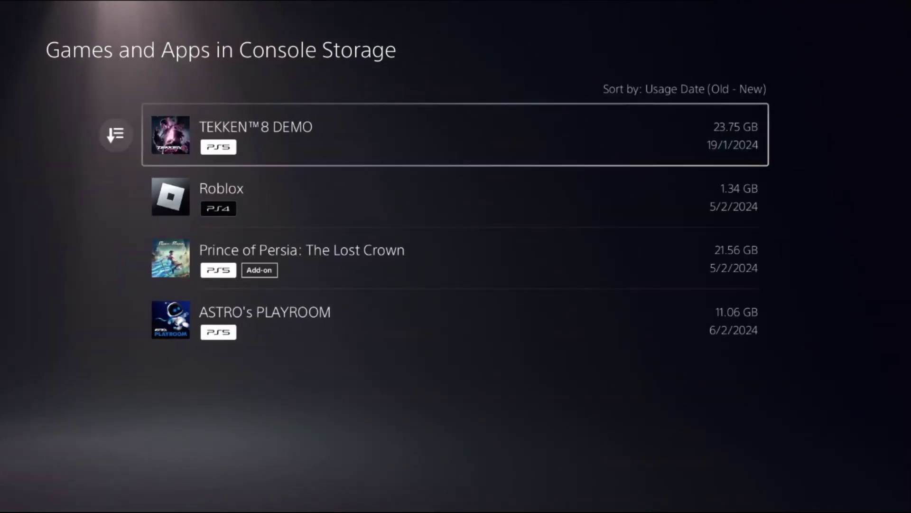
pyautogui.press('Escape')
pyautogui.press('Escape')
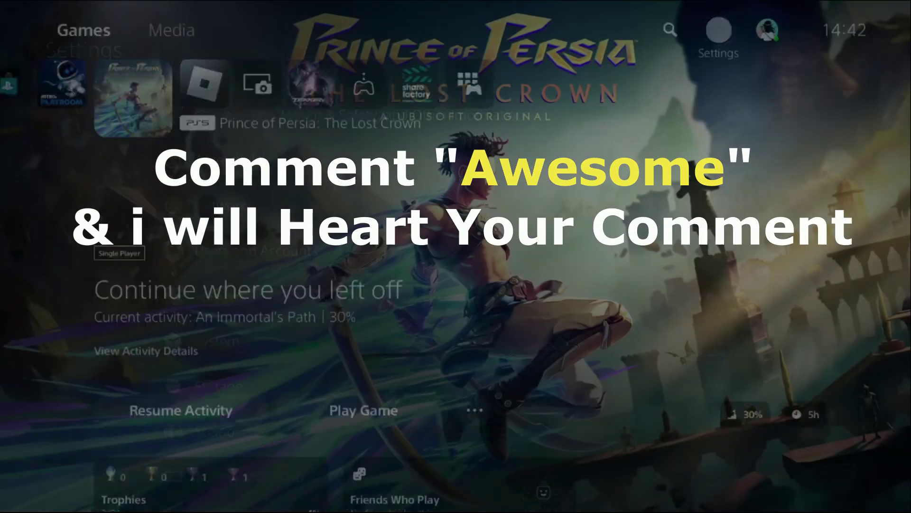